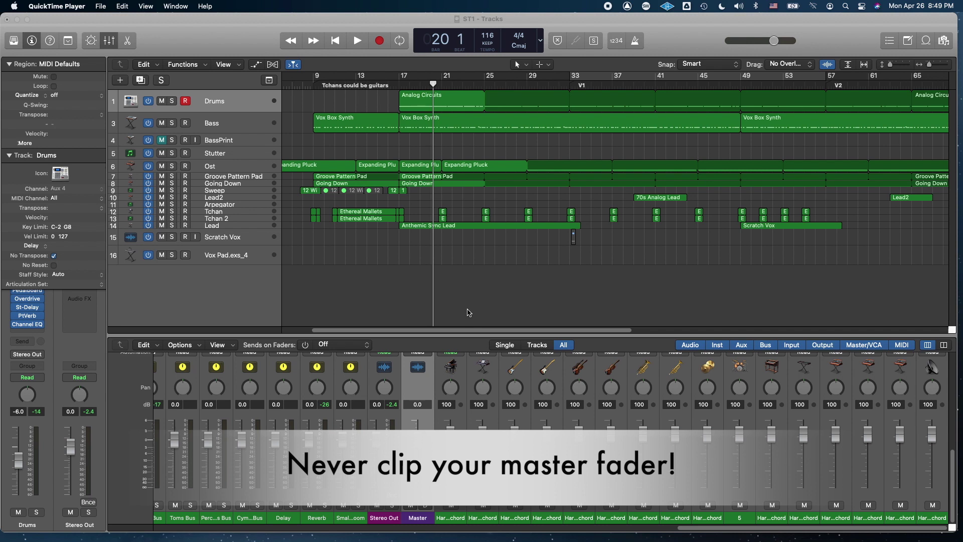
- Play the song from bar 16 to about bar 21 while watching the Master meter
click(399, 86)
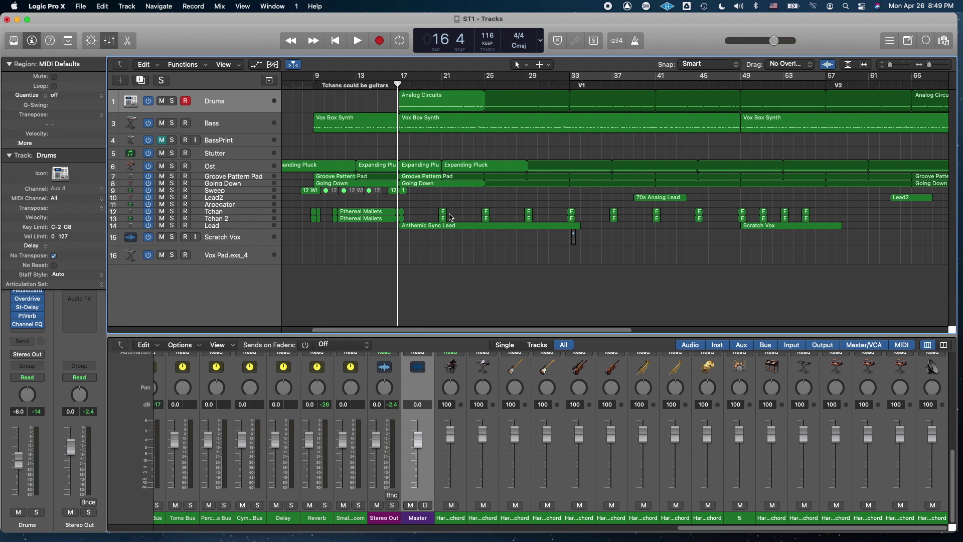
key(space)
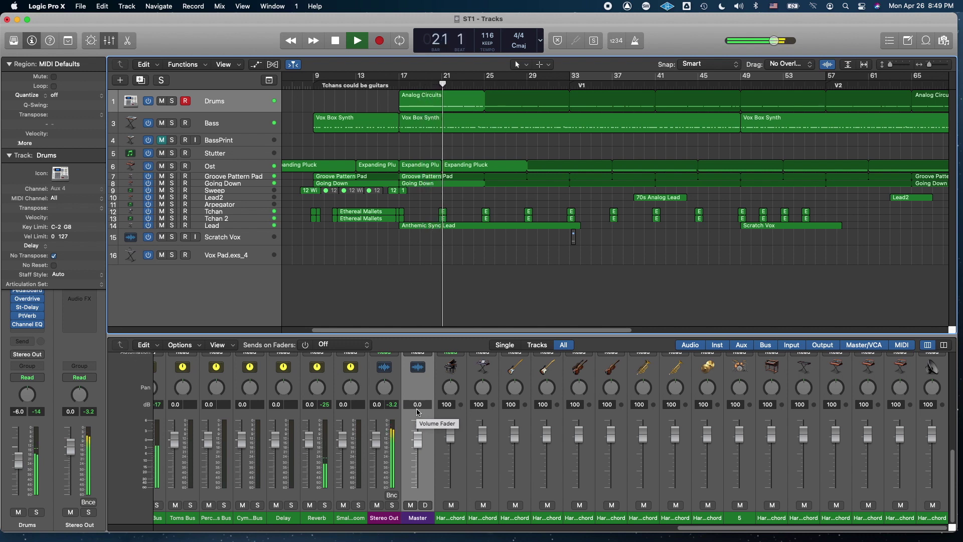
key(space)
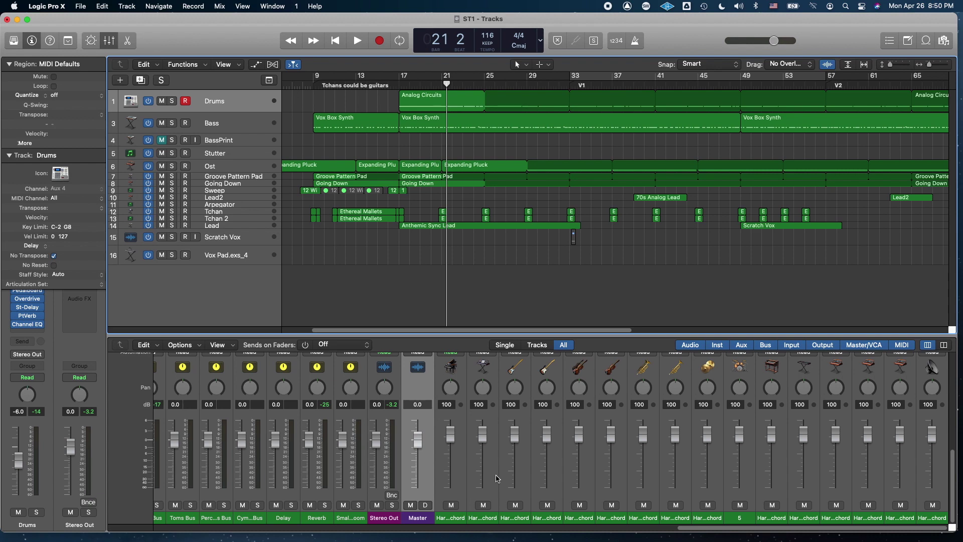
- Select the Ambience, Large Plate and third reverb return channel strips in the mixer
scroll(526, 487, left, 10)
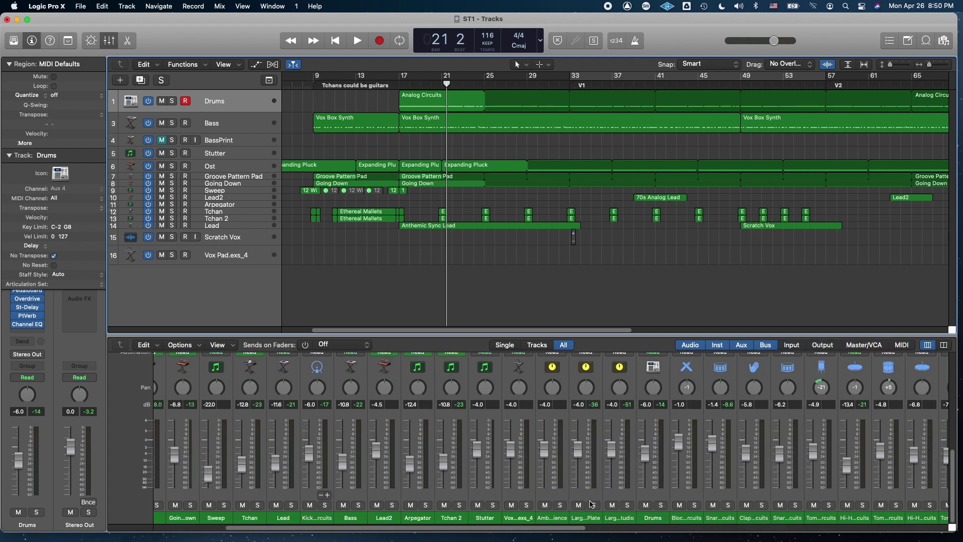
scroll(604, 492, right, 2)
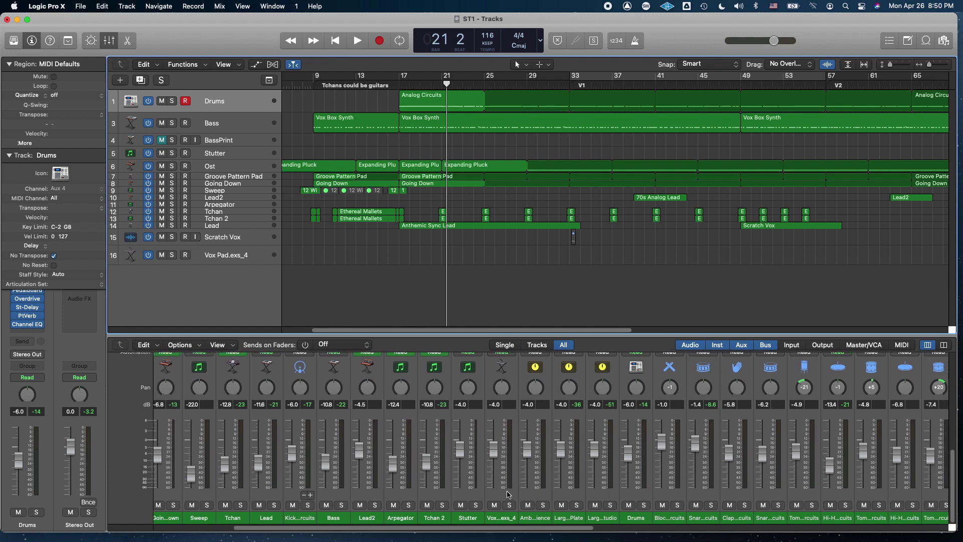
click(505, 494)
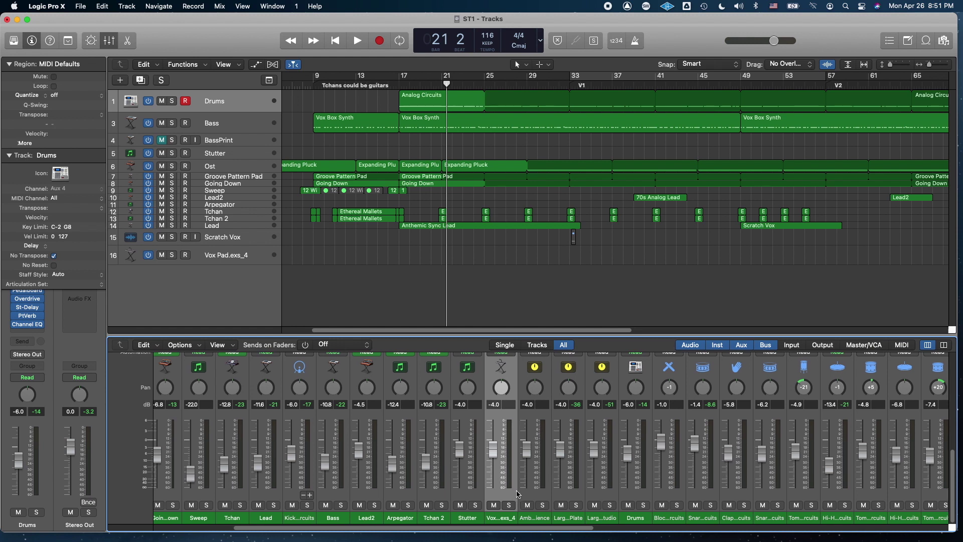
scroll(518, 494, right, 1)
click(518, 494)
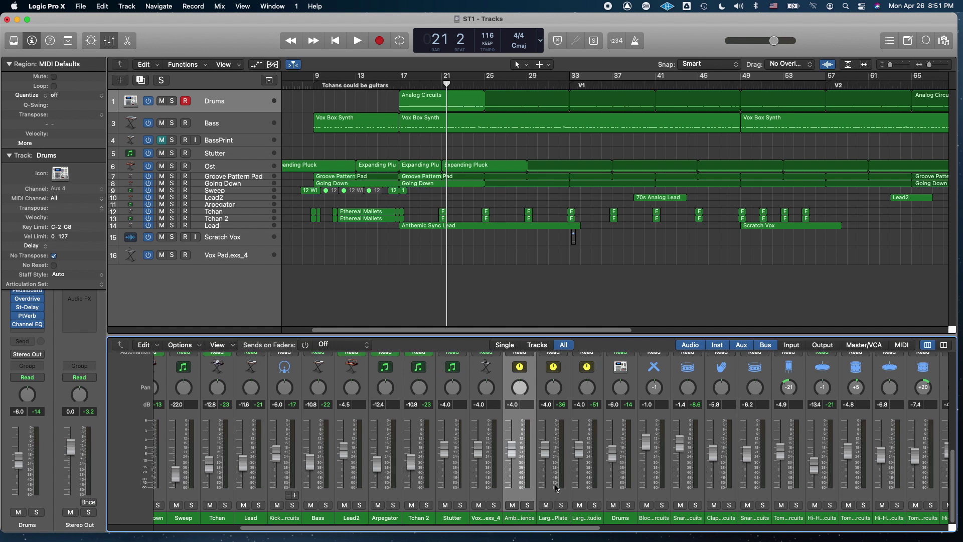
shift+click(560, 489)
shift+click(588, 492)
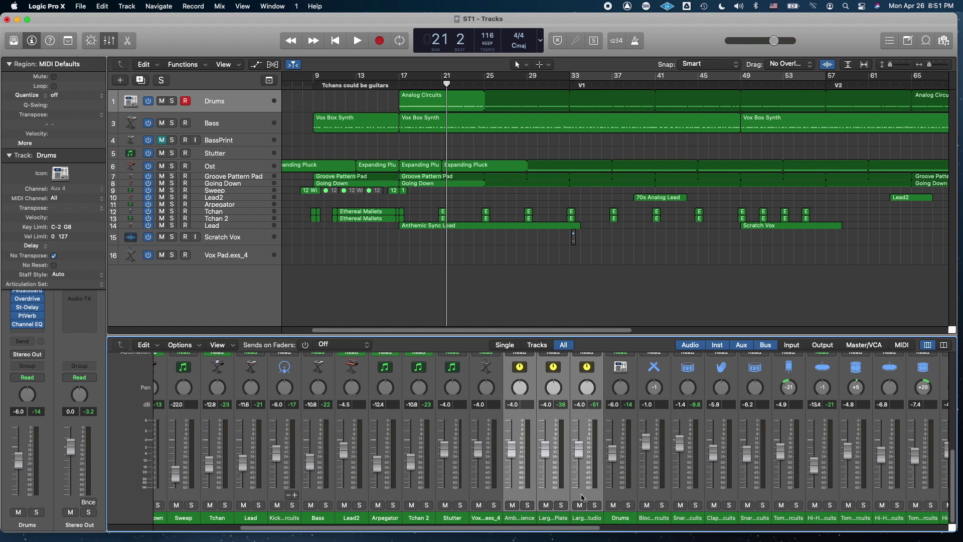
scroll(585, 494, right, 4)
scroll(581, 498, right, 2)
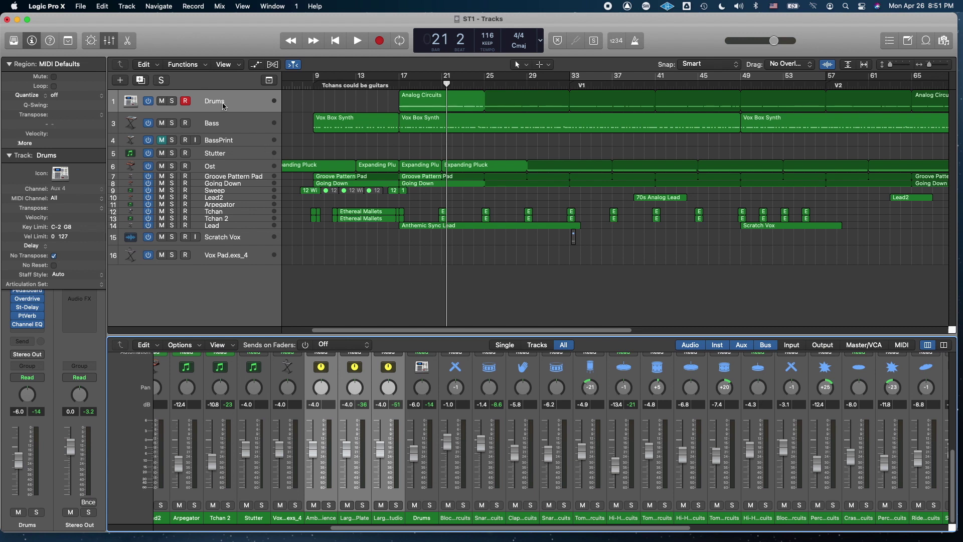
- Disarm the Drums track and audition the song's ending, stopping at bar 97
click(187, 102)
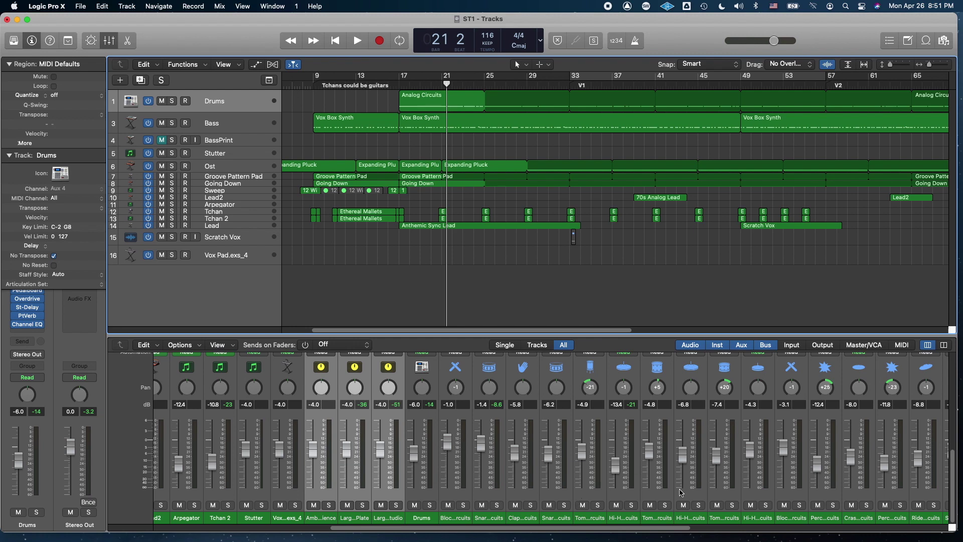
click(656, 498)
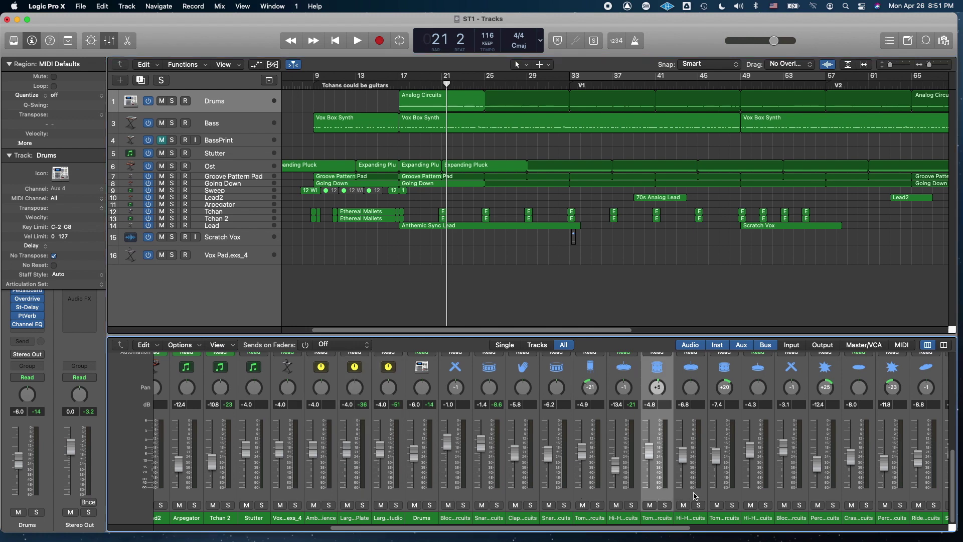
scroll(695, 497, right, 4)
key(space)
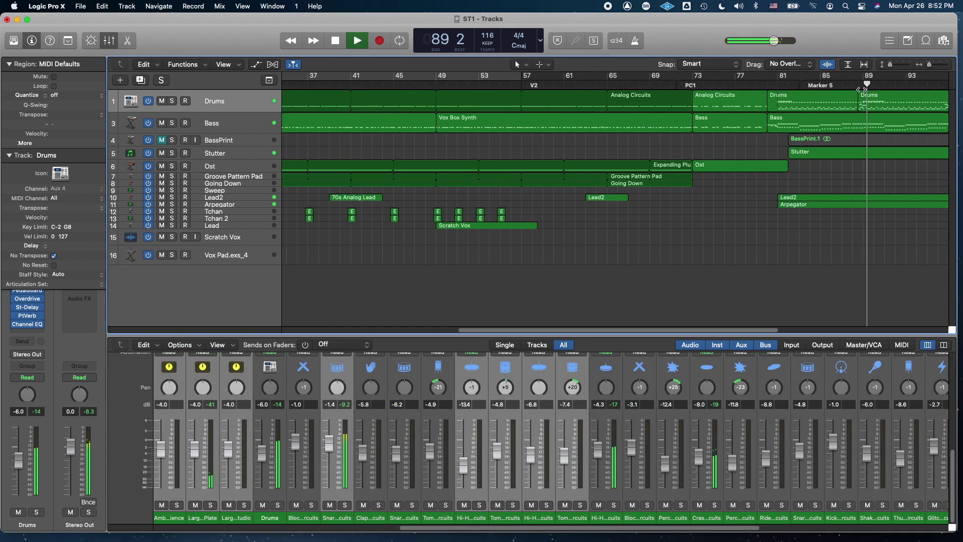
key(comma)
key(comma)
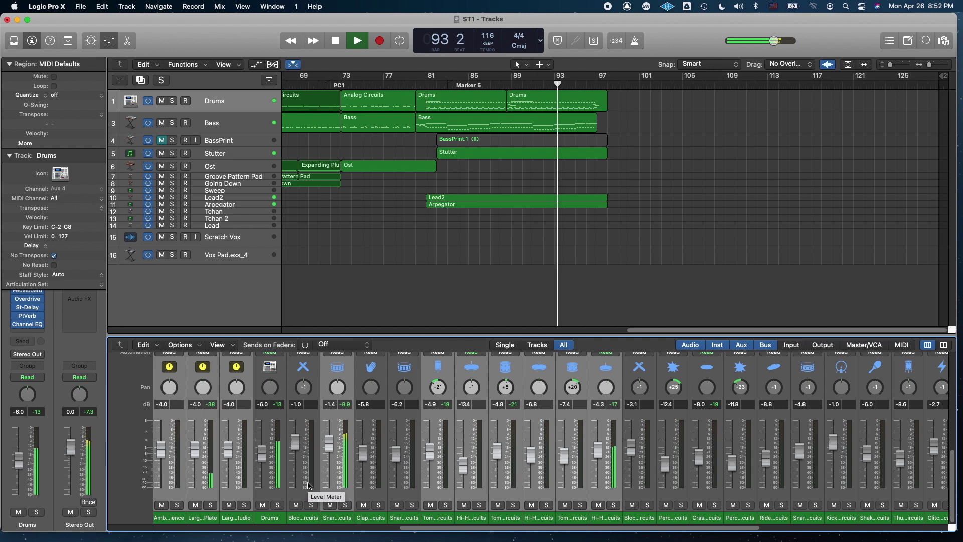
key(space)
scroll(301, 487, left, 3)
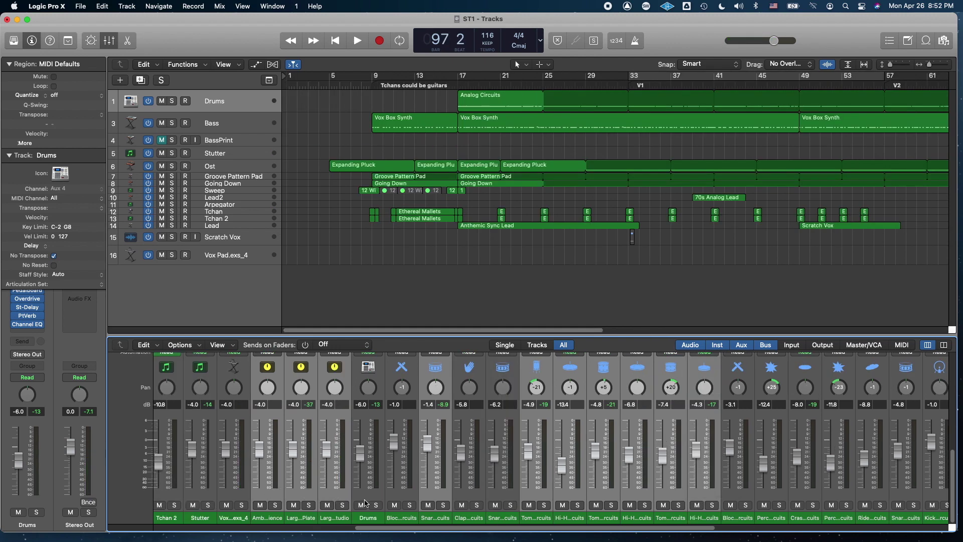
scroll(512, 509, right, 1)
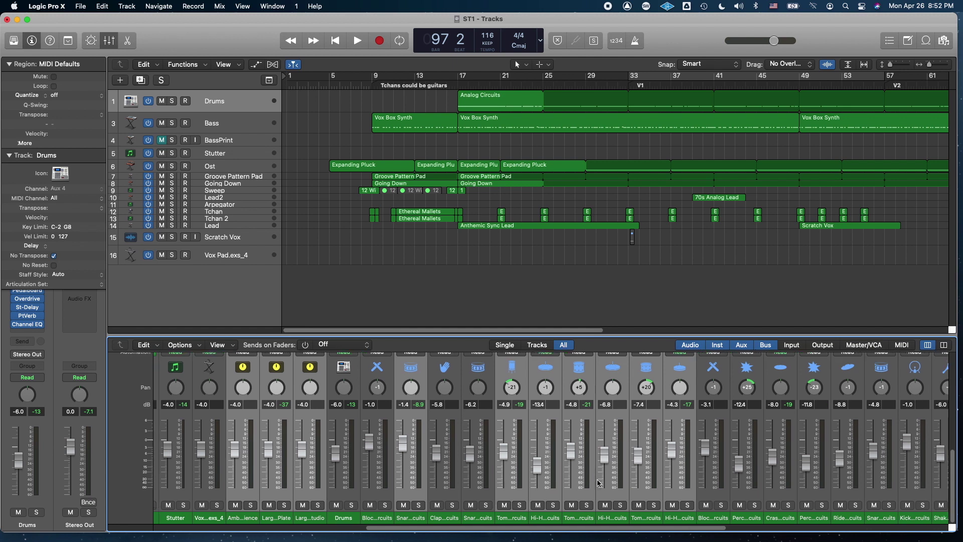
scroll(601, 482, right, 1)
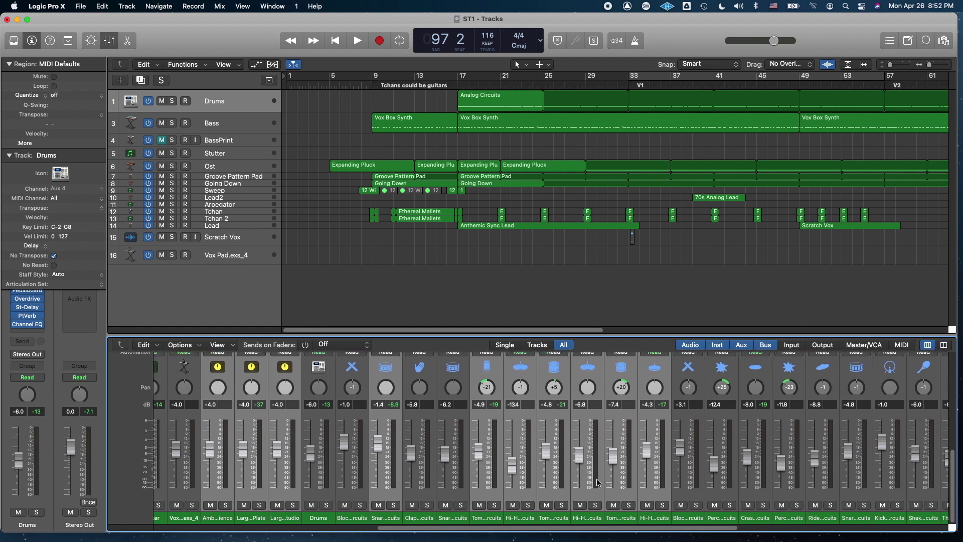
- Create arrange tracks for the three reverb returns and move the project end to bar 116
right_click(577, 494)
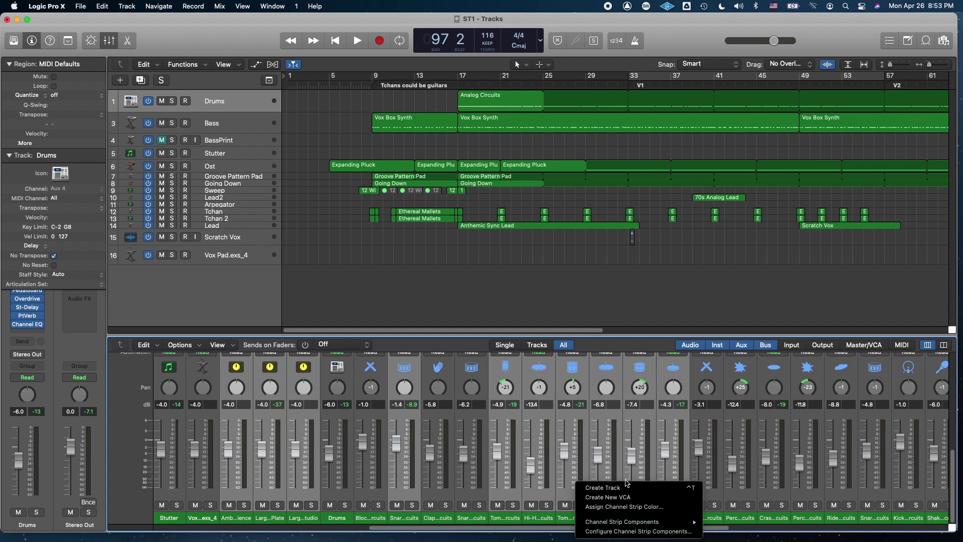
click(612, 488)
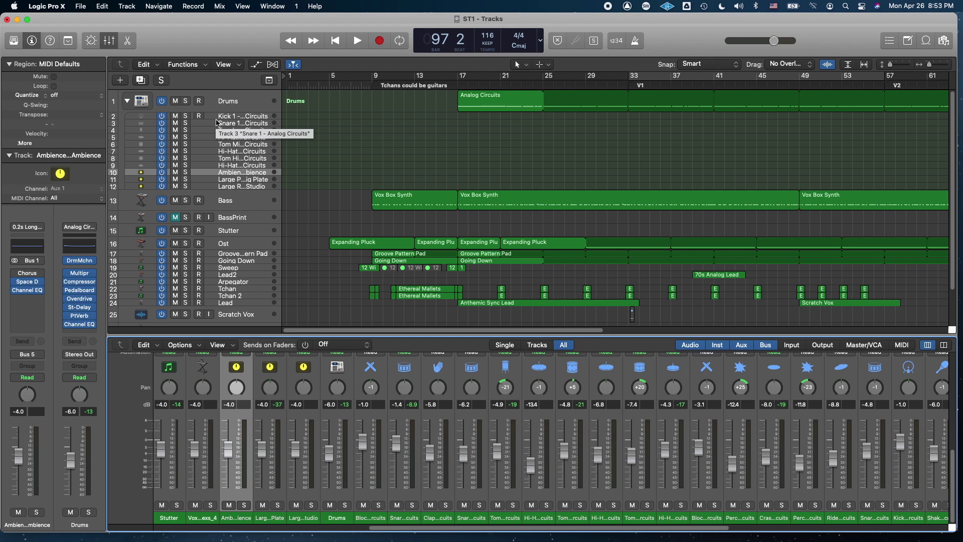
scroll(421, 155, right, 15)
scroll(422, 155, down, 2)
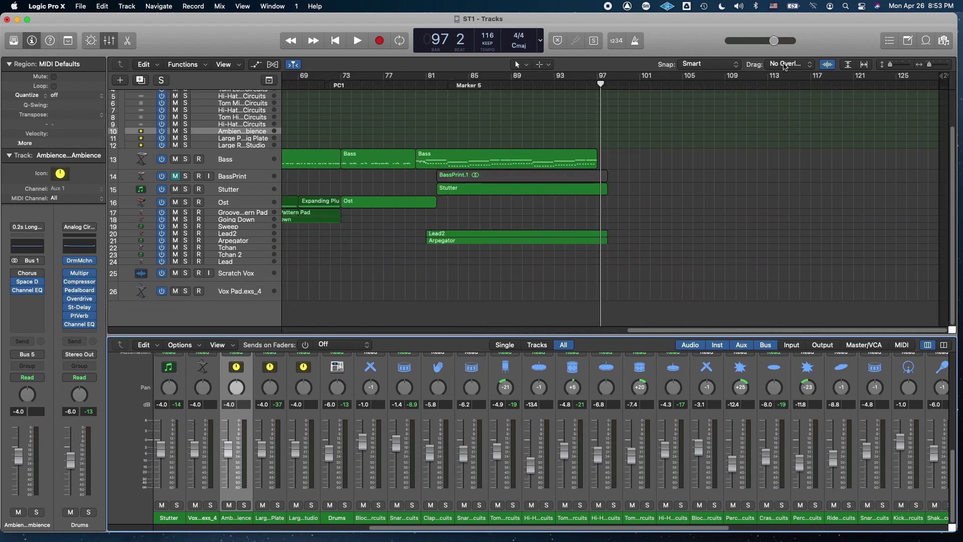
scroll(933, 132, up, 3)
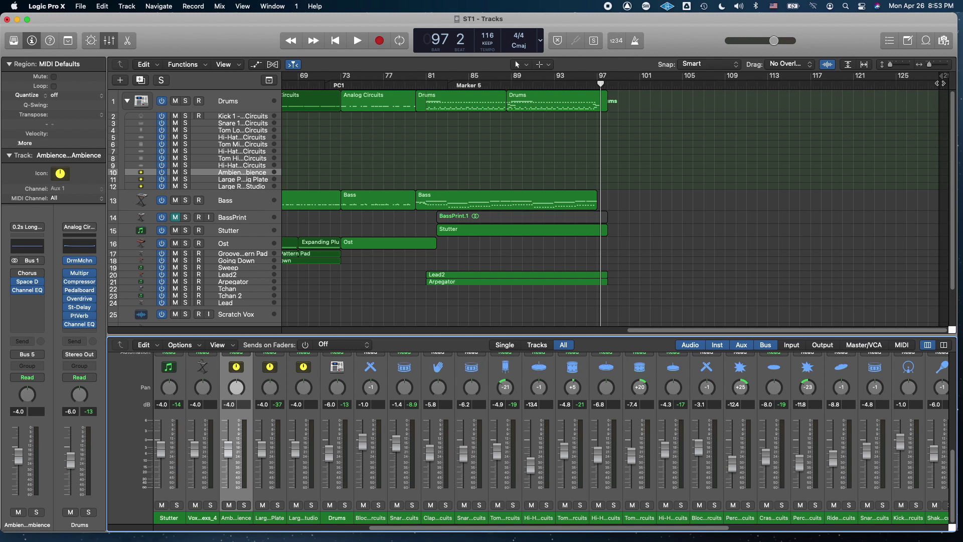
mouse_move(945, 82)
mouse_down()
mouse_move(602, 88)
mouse_move(620, 89)
mouse_up()
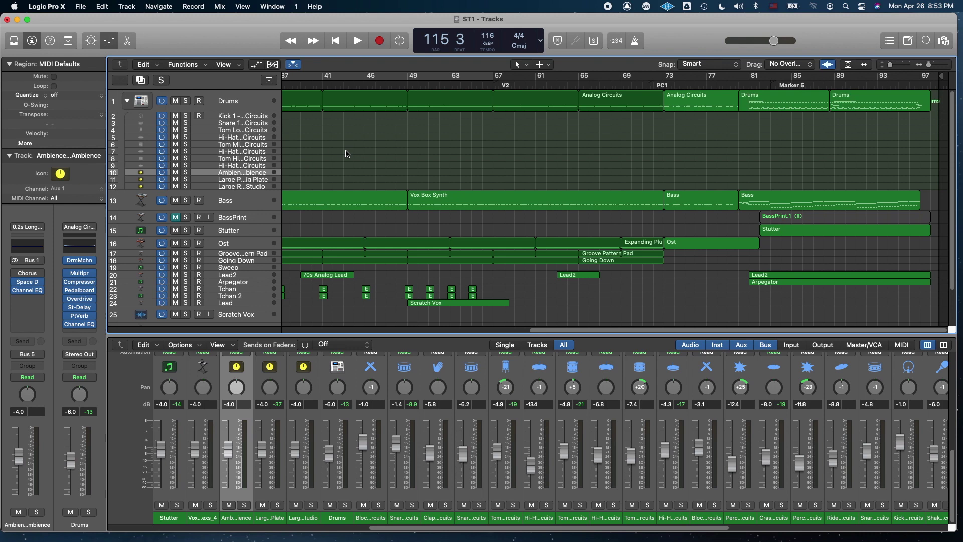
click(228, 101)
- Select the Drums and Kick 1 tracks, then select all 63 regions with Command-A
click(127, 100)
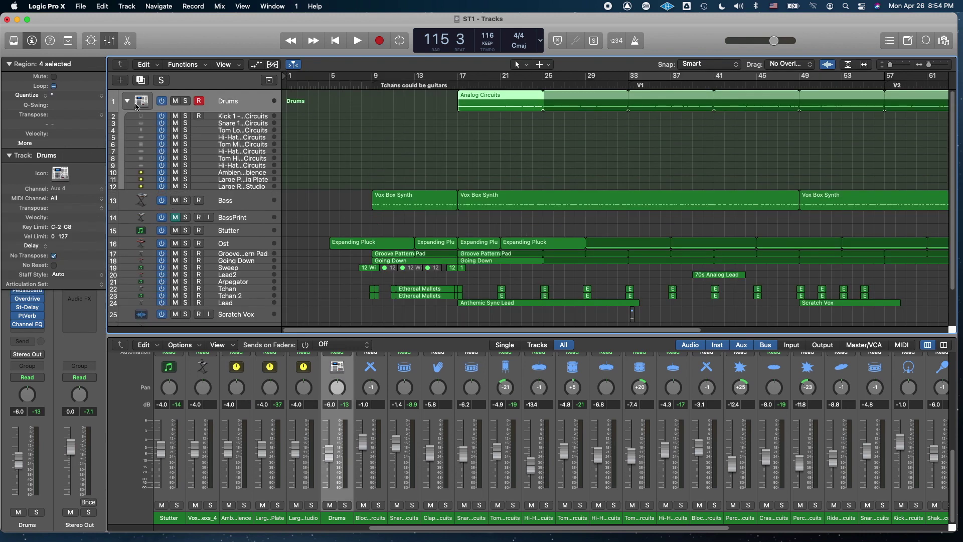
click(235, 115)
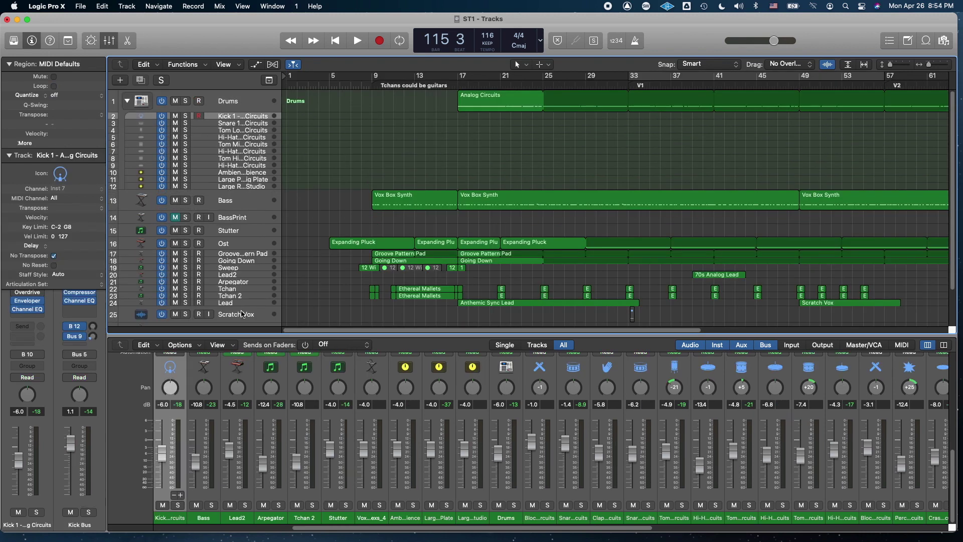
key(super+a)
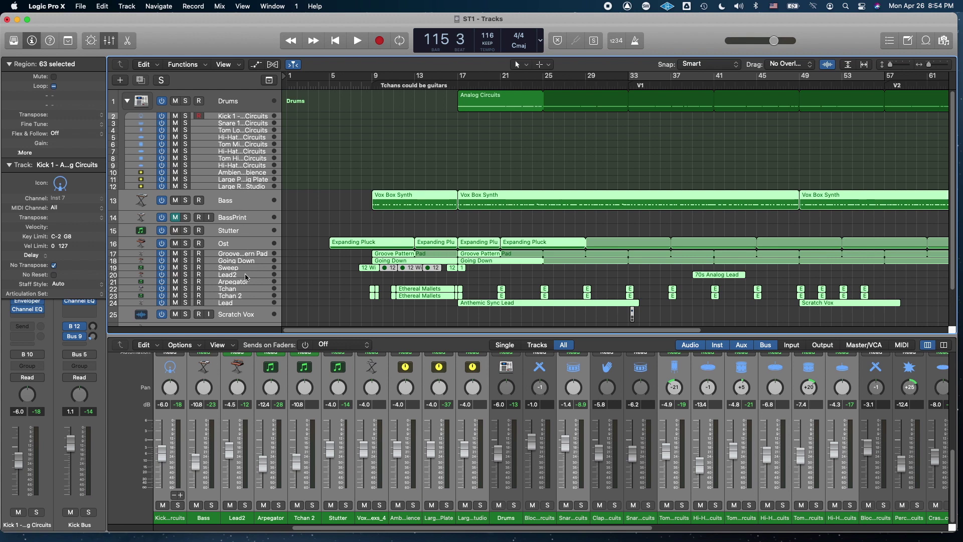
- Start exporting all tracks as audio files, keeping AIFF, 24 Bit and Overload Protection Only normalizing
click(79, 7)
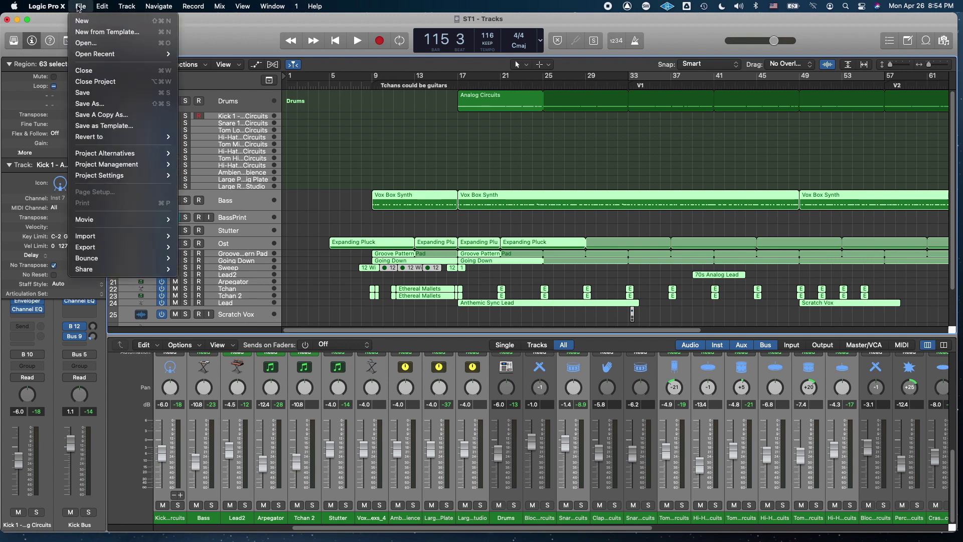
mouse_move(109, 247)
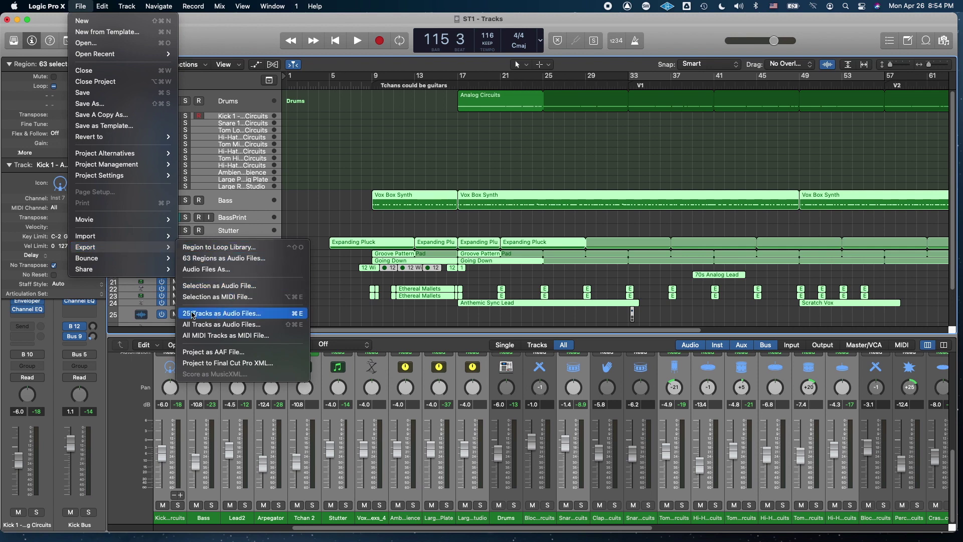
click(227, 313)
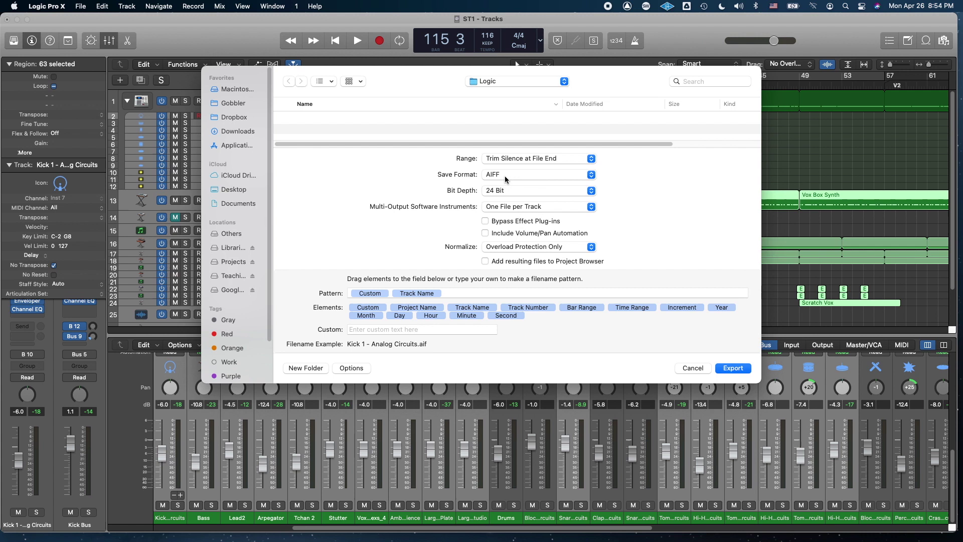
click(517, 180)
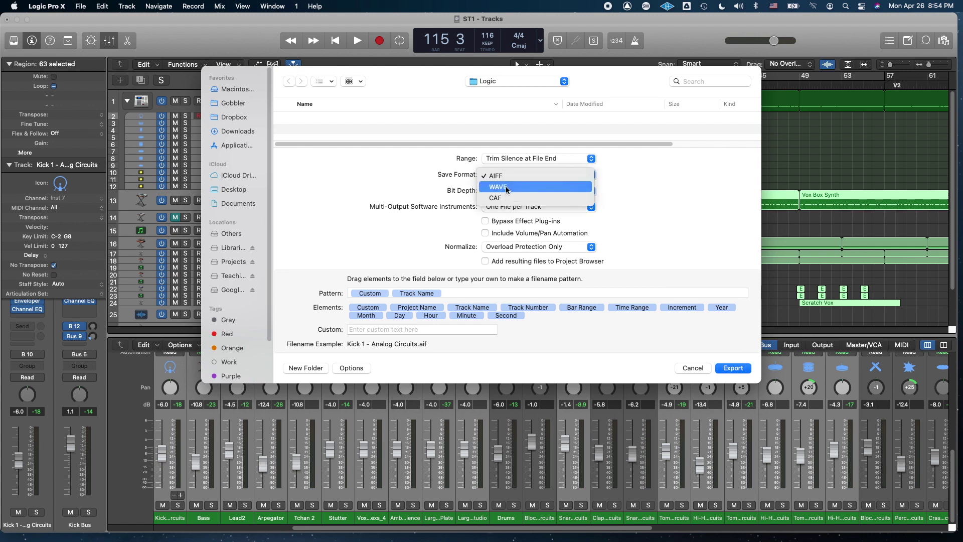
click(430, 186)
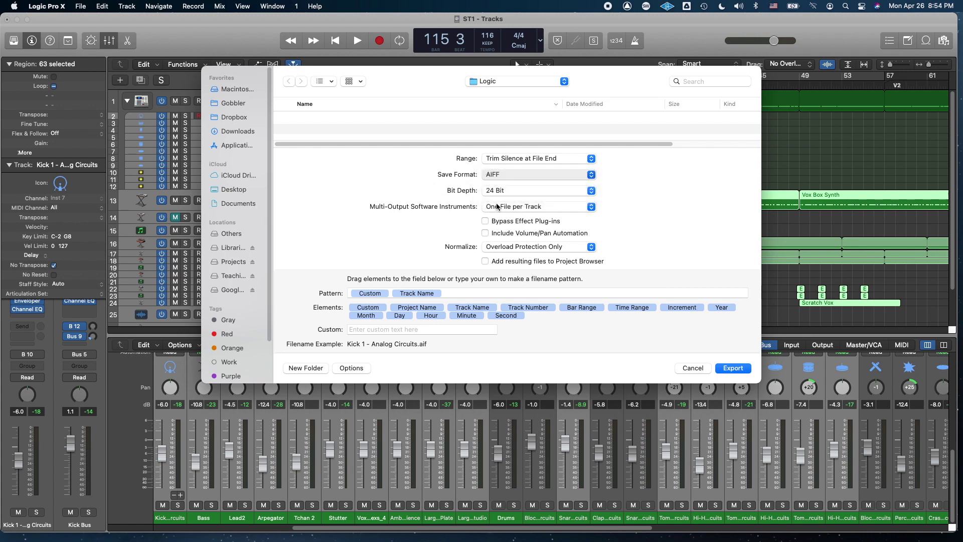
click(521, 191)
click(407, 185)
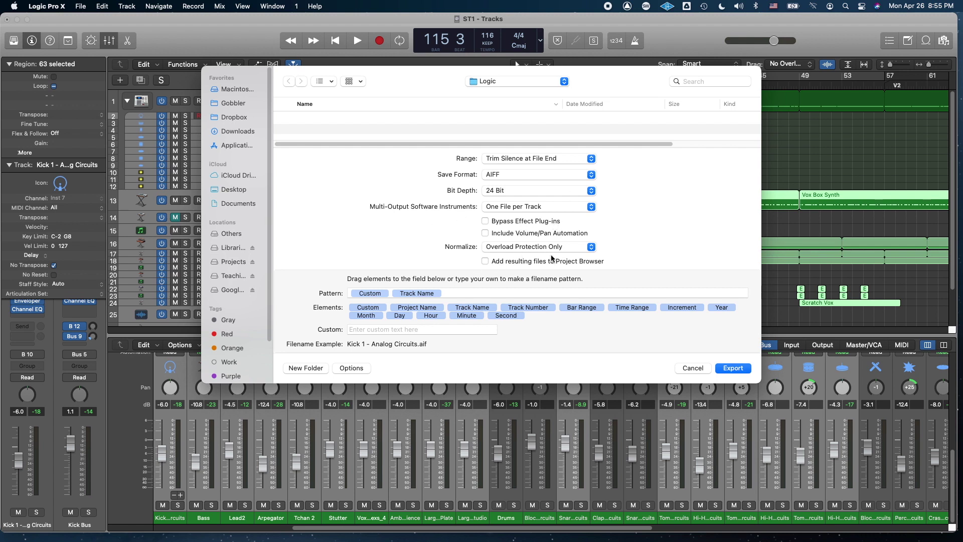
click(533, 248)
click(532, 248)
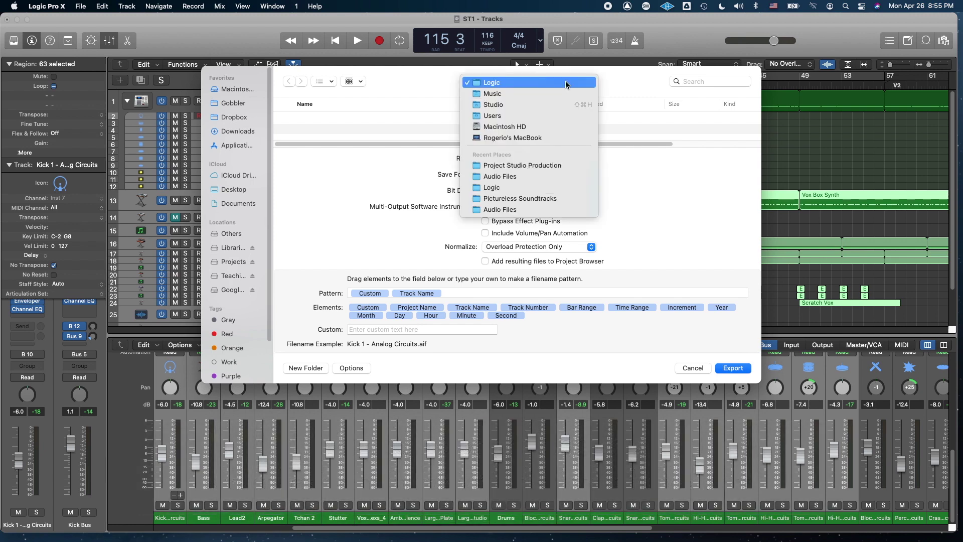
- Export the tracks into a new 'Logic Files' folder created inside Others
click(566, 83)
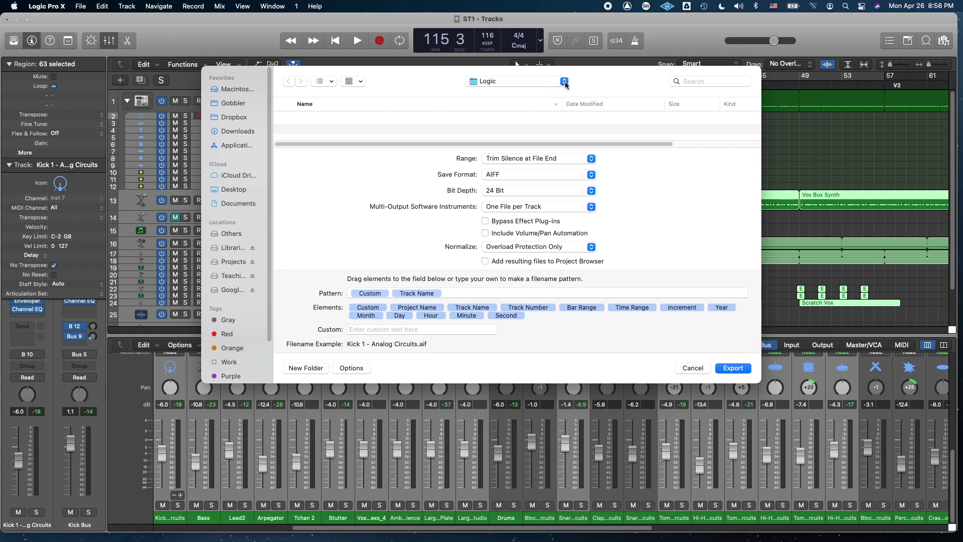
click(238, 233)
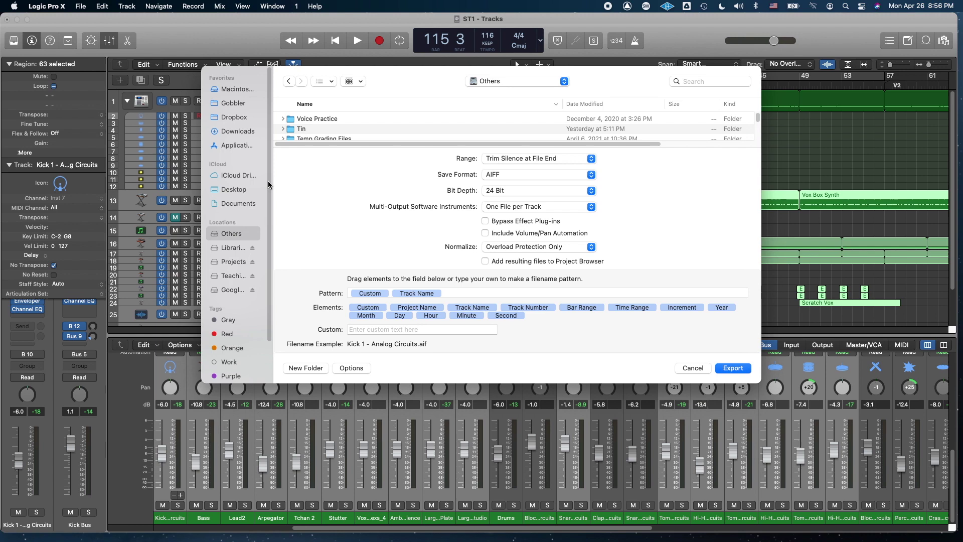
drag(757, 383, 817, 484)
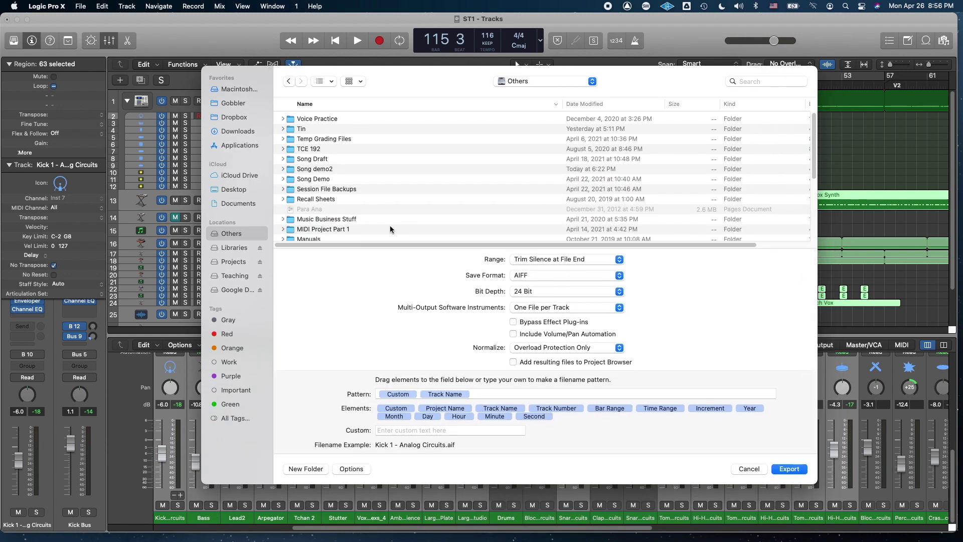
click(305, 469)
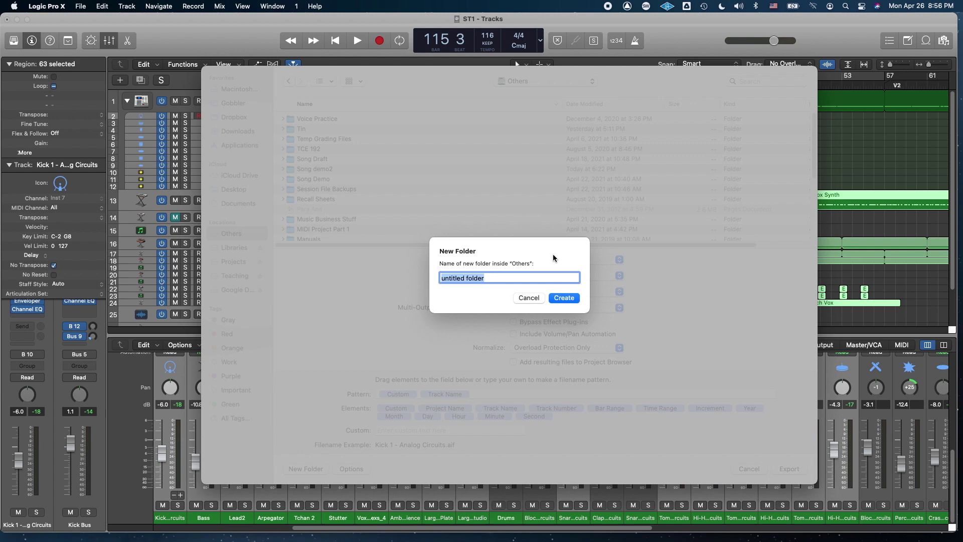
text(Logic Files)
click(565, 297)
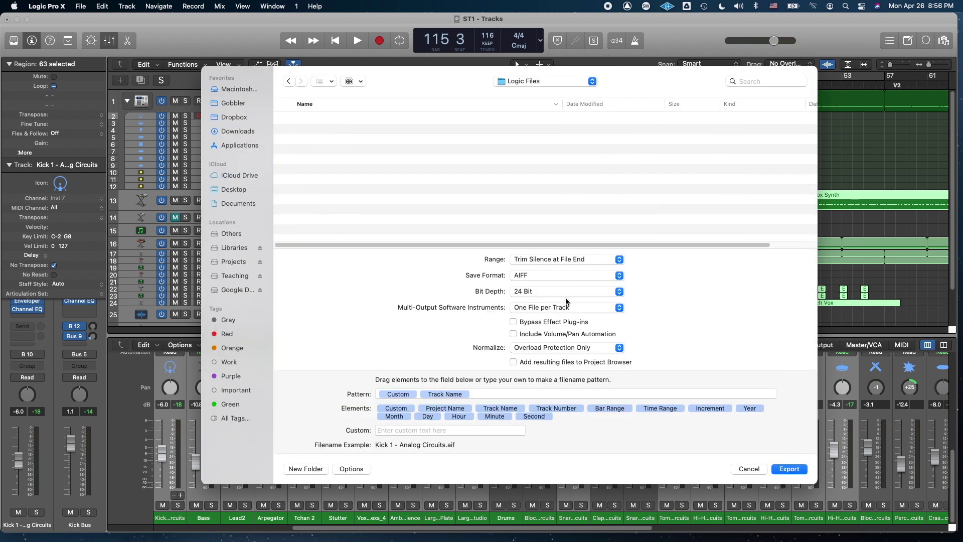
click(789, 470)
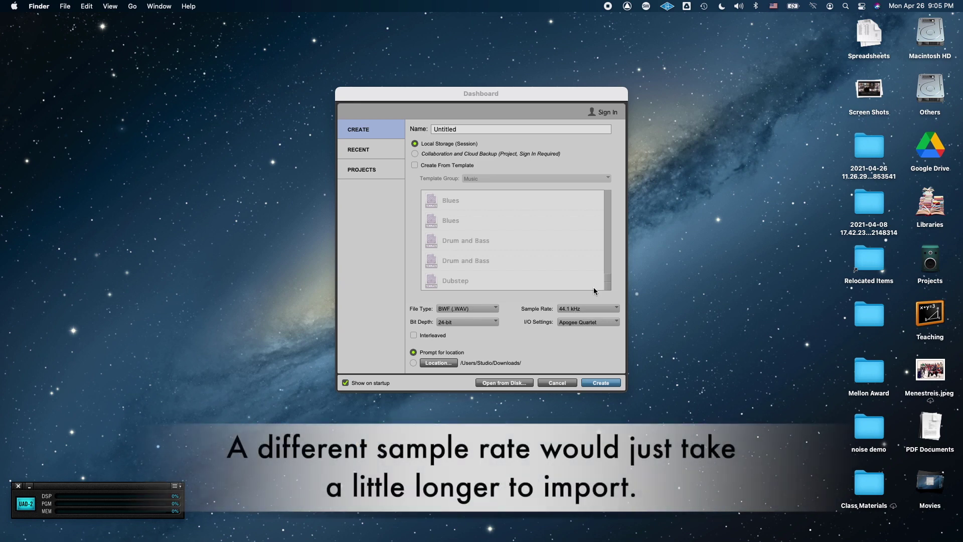
- Create a Pro Tools session named 'Logic Import Demo' and save it in Others
click(472, 129)
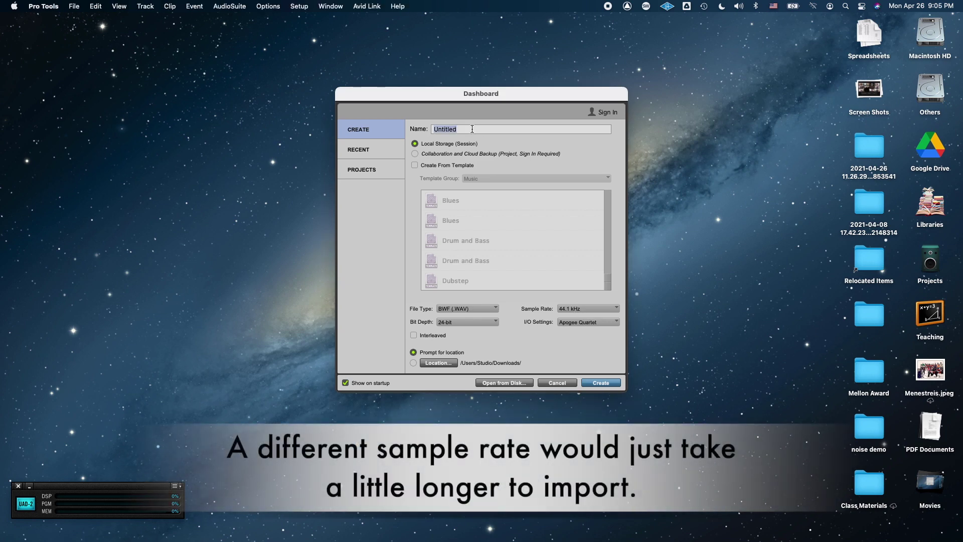
text(Logic Import Demo)
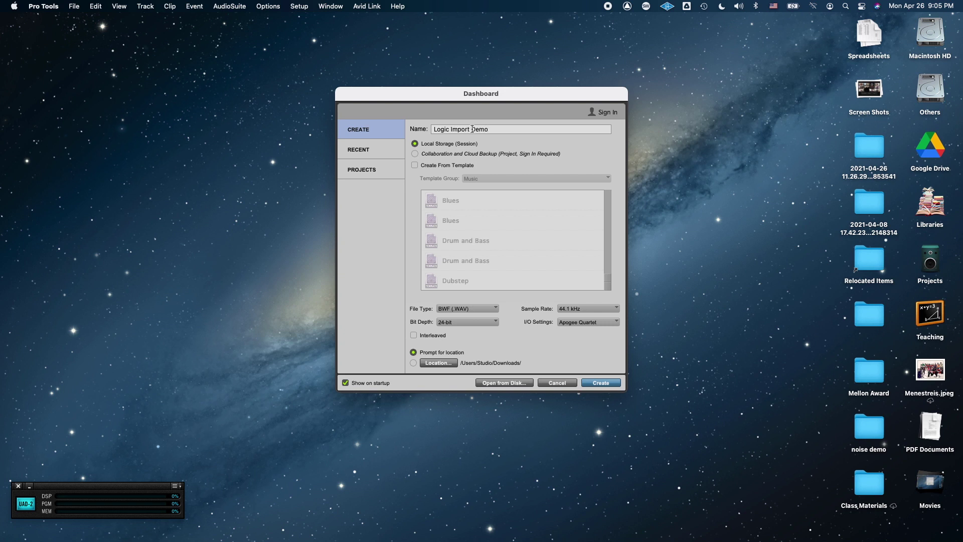
click(601, 382)
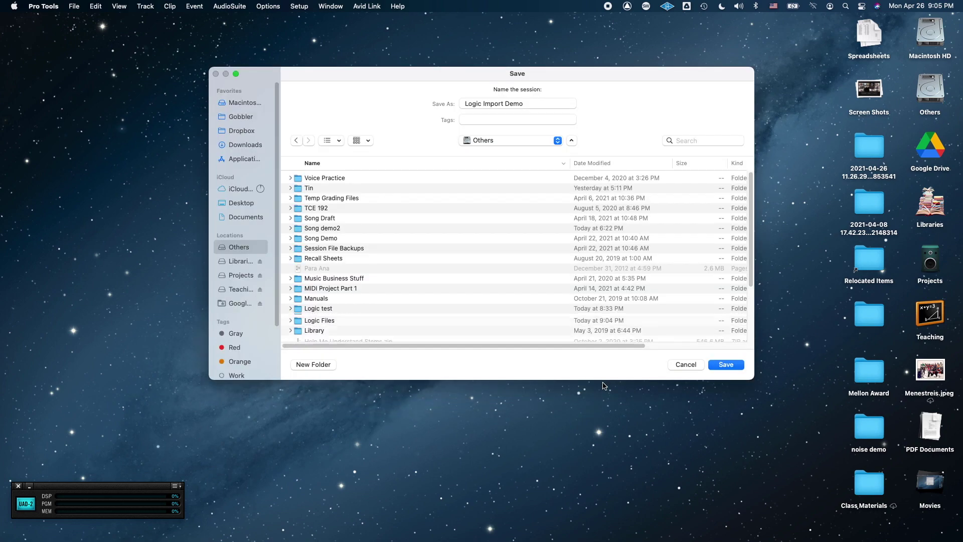
click(725, 365)
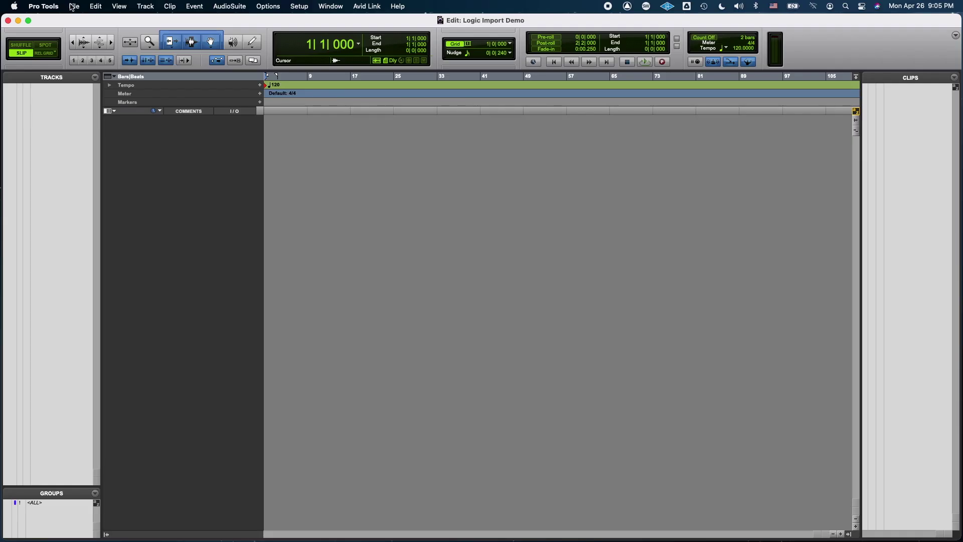
- Browse Import Audio to Others > Logic Files and add every exported file to the import list
click(74, 6)
mouse_move(122, 185)
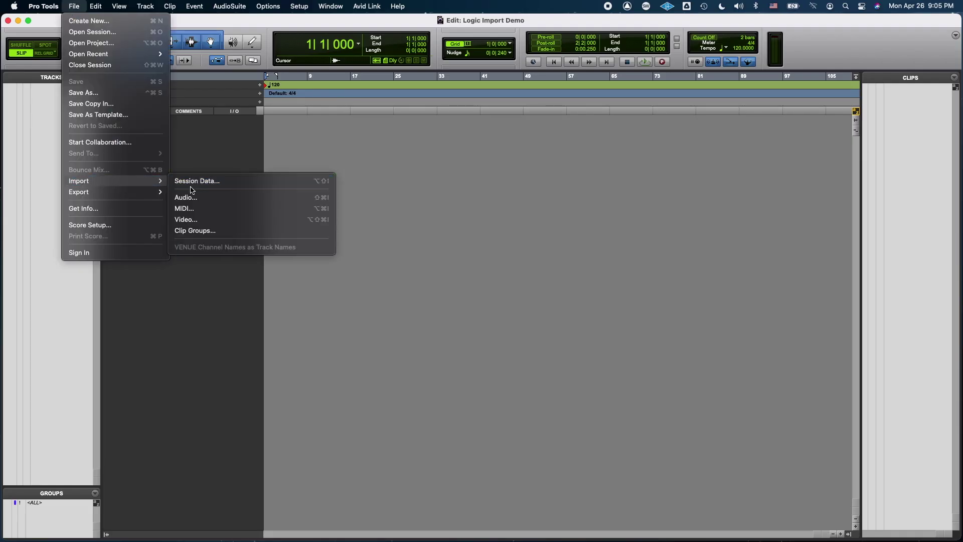
click(206, 198)
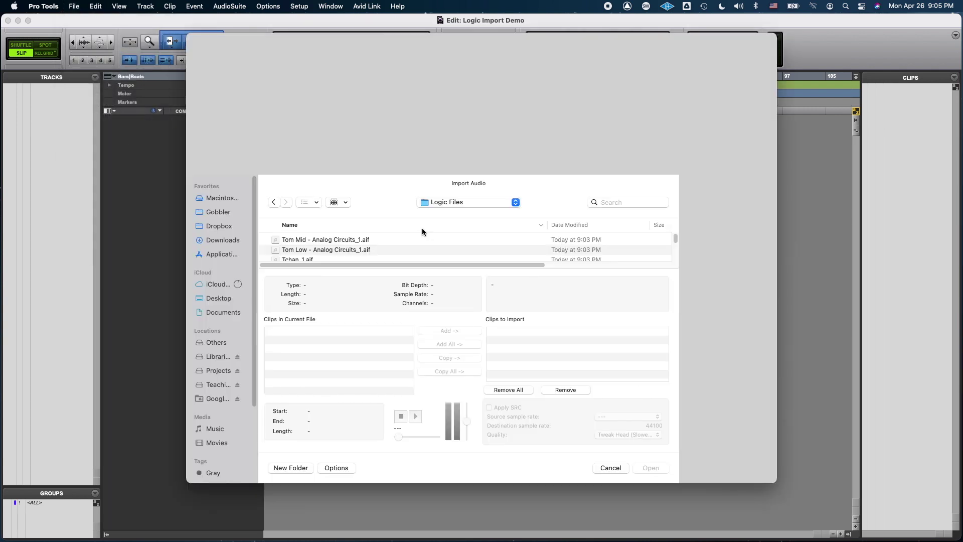
click(216, 342)
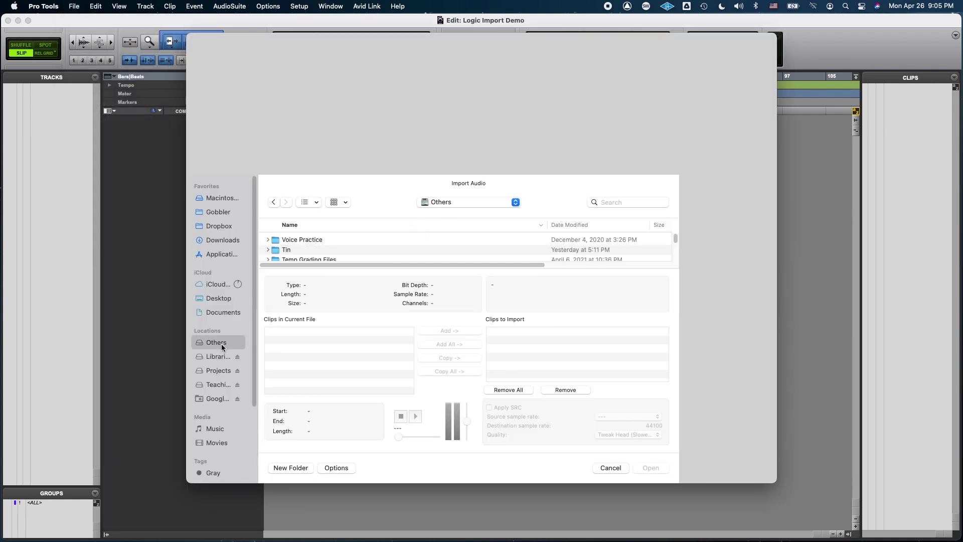
scroll(310, 242, down, 1)
scroll(311, 239, down, 5)
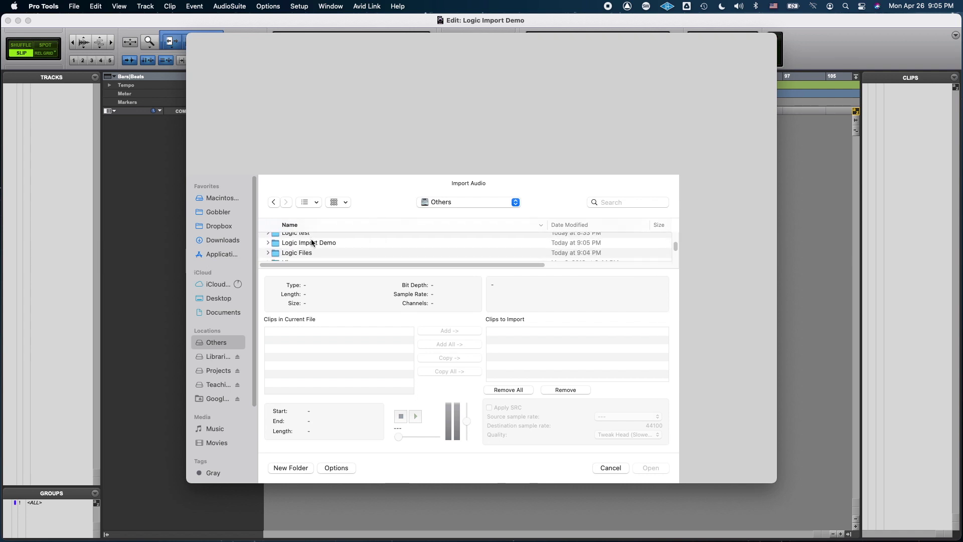
double_click(312, 254)
click(321, 239)
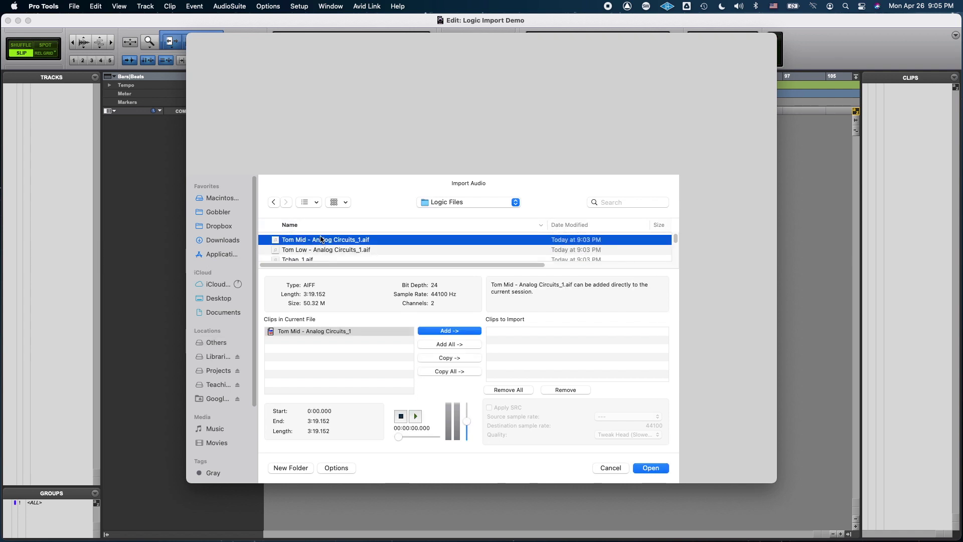
scroll(355, 235, down, 10)
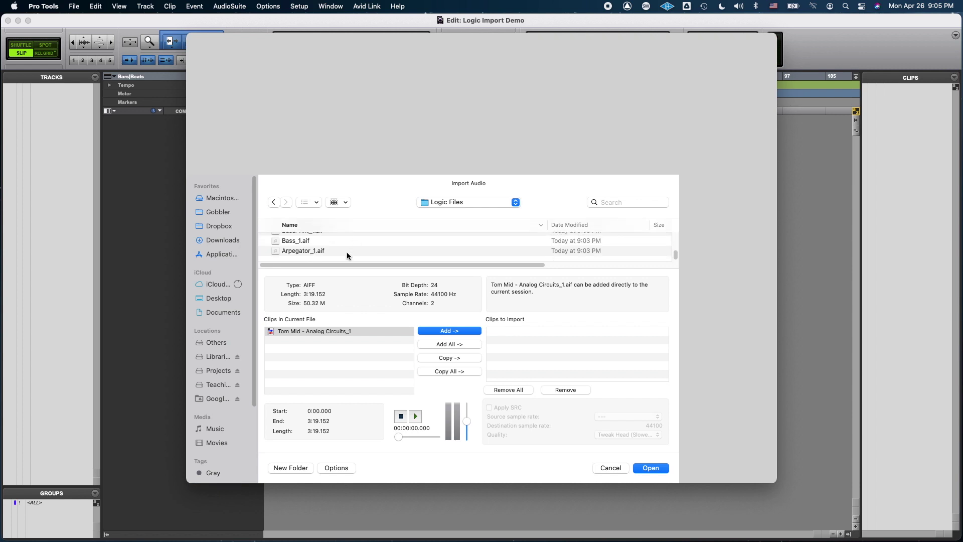
shift+click(319, 249)
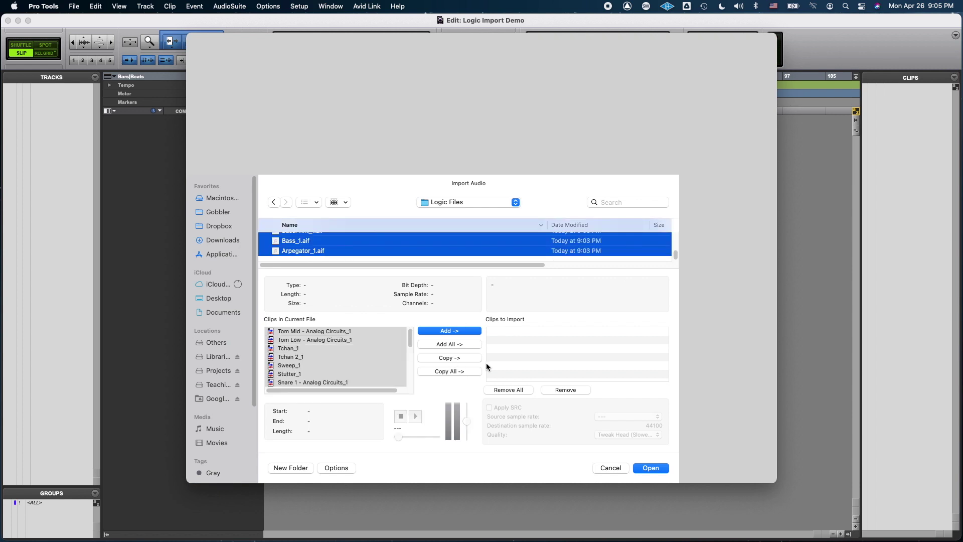
click(449, 357)
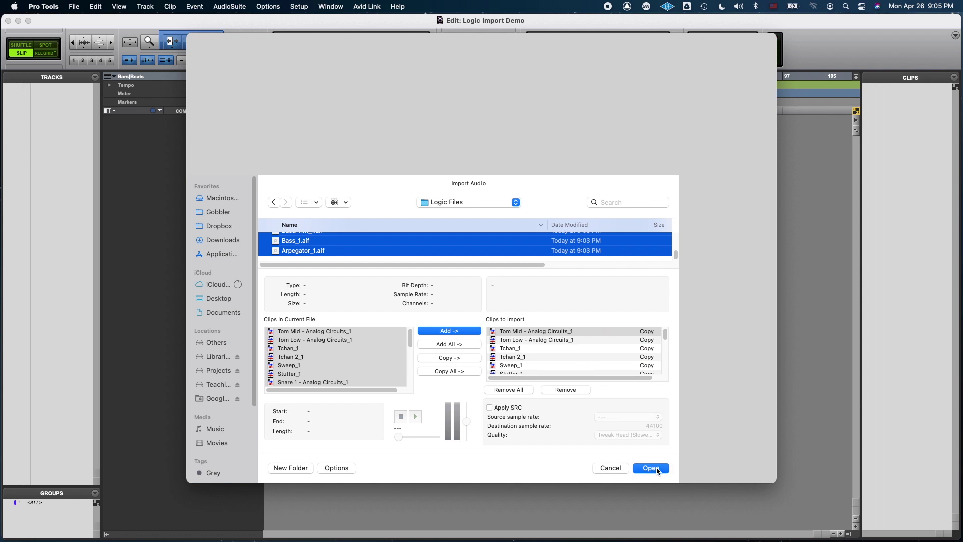
- Import the listed clips as separate tracks with default options and zoom into the timeline
click(662, 468)
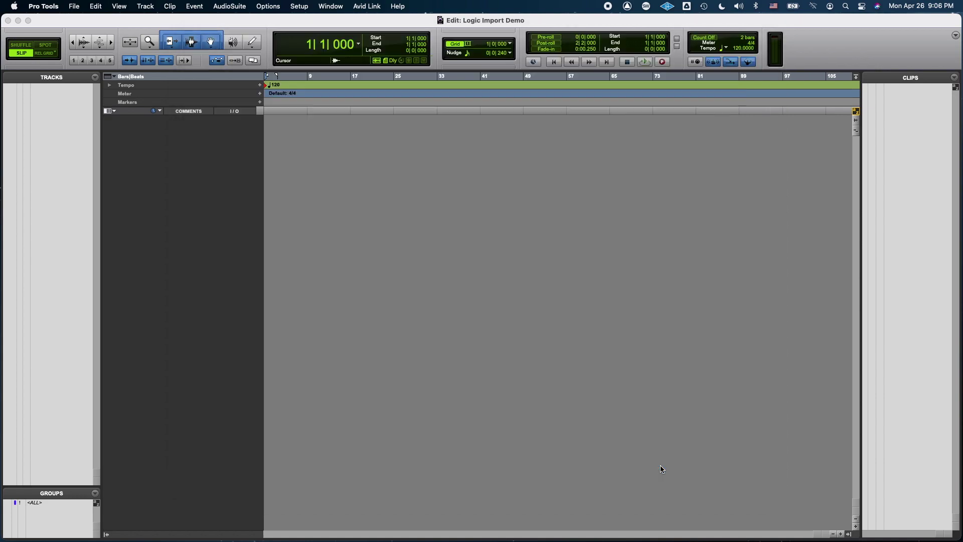
key(Return)
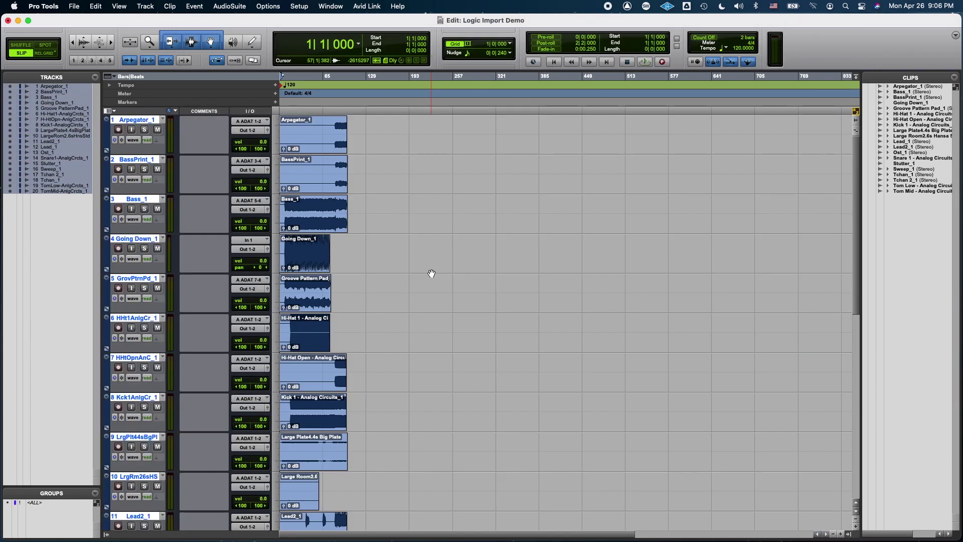
key(super+bracketright)
key(super+bracketright)
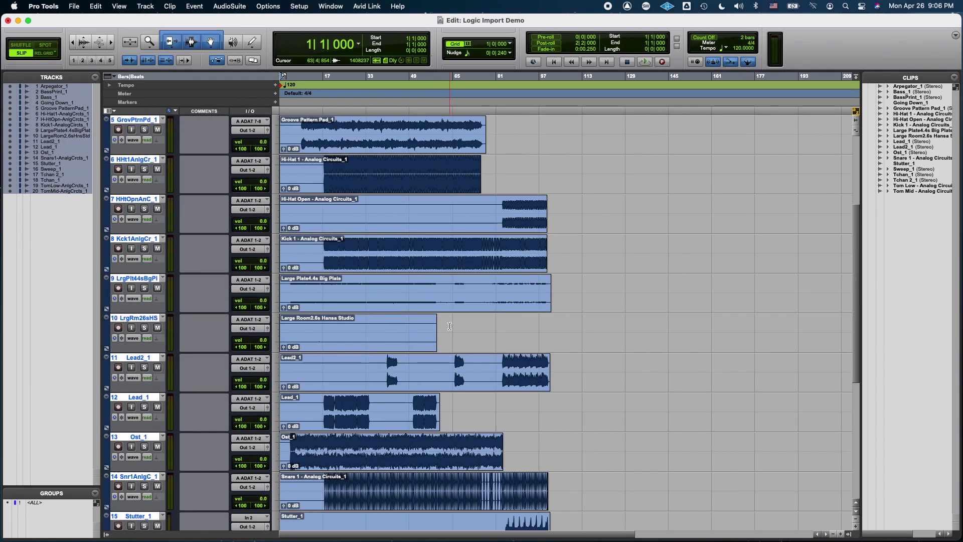
key(super+bracketright)
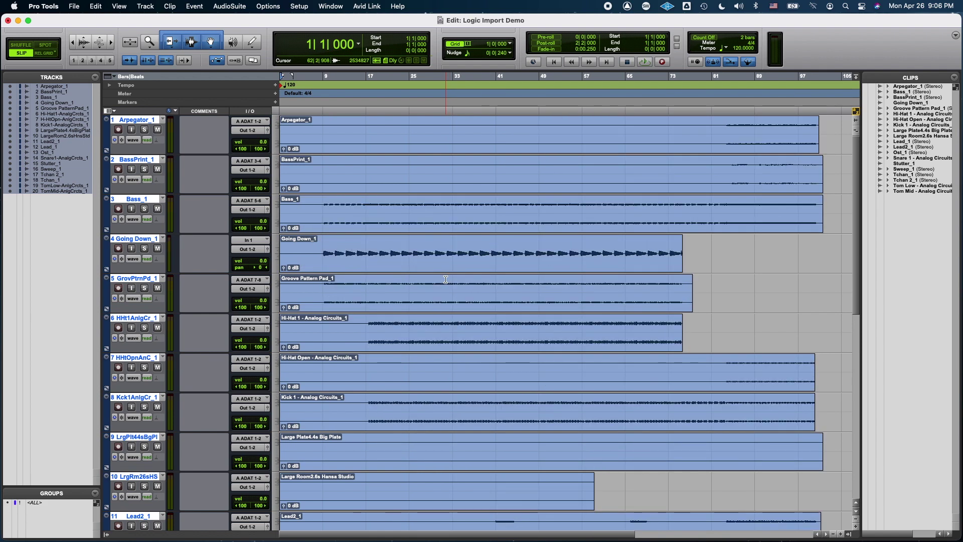
scroll(445, 279, down, 6)
- Solo and play the Large Plate track, then the Snare track
click(300, 208)
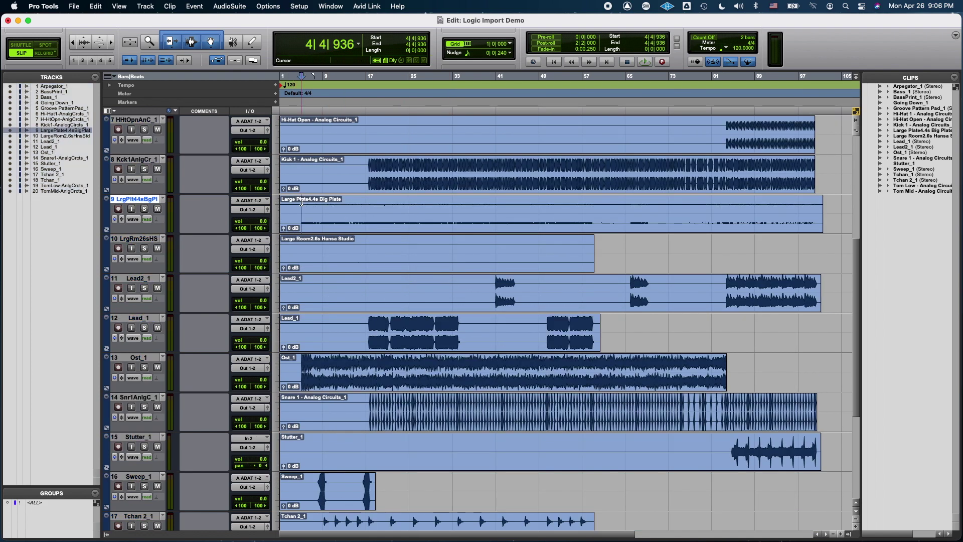
click(144, 208)
key(space)
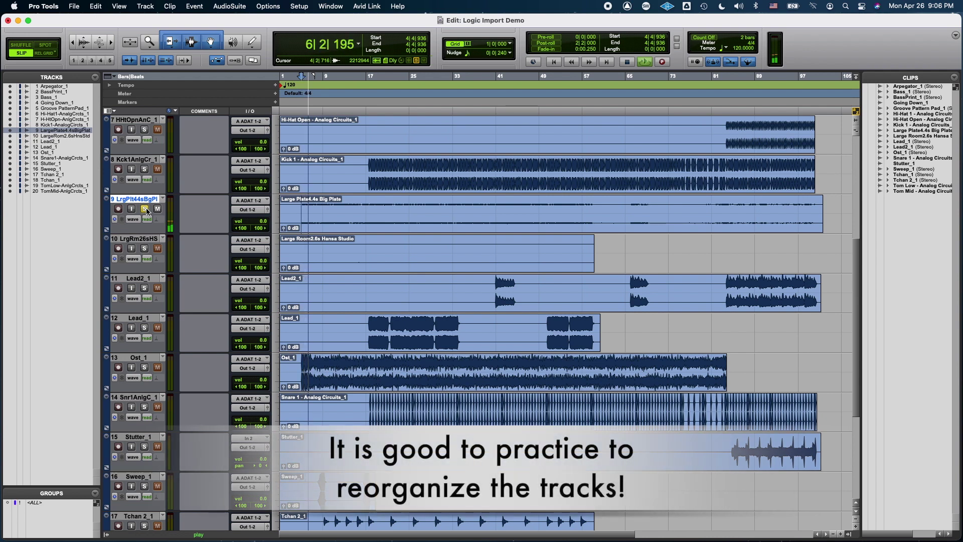
click(144, 208)
key(space)
click(372, 415)
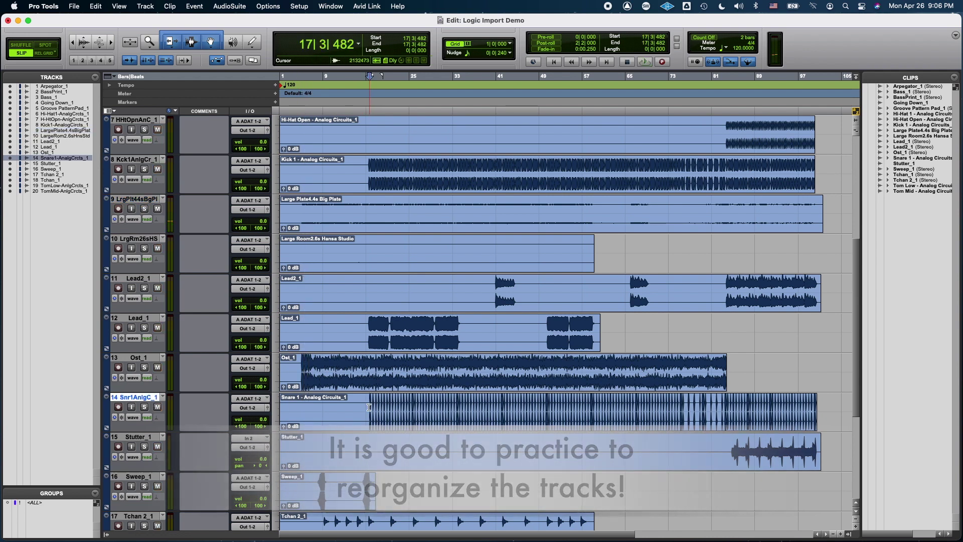
click(145, 406)
key(space)
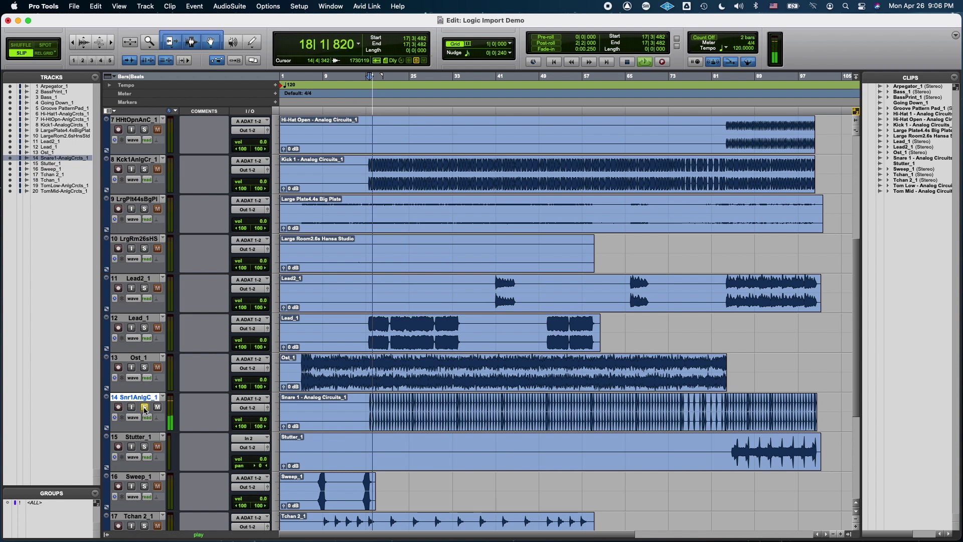
key(space)
- Select all tracks and zoom in around bar 8
scroll(552, 301, up, 10)
click(320, 76)
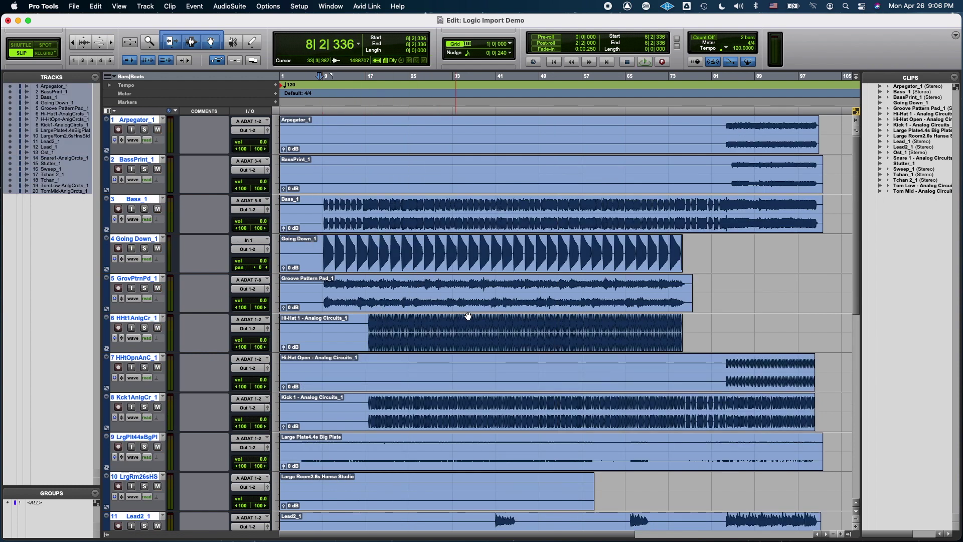
key(super+bracketright)
key(super+bracketright)
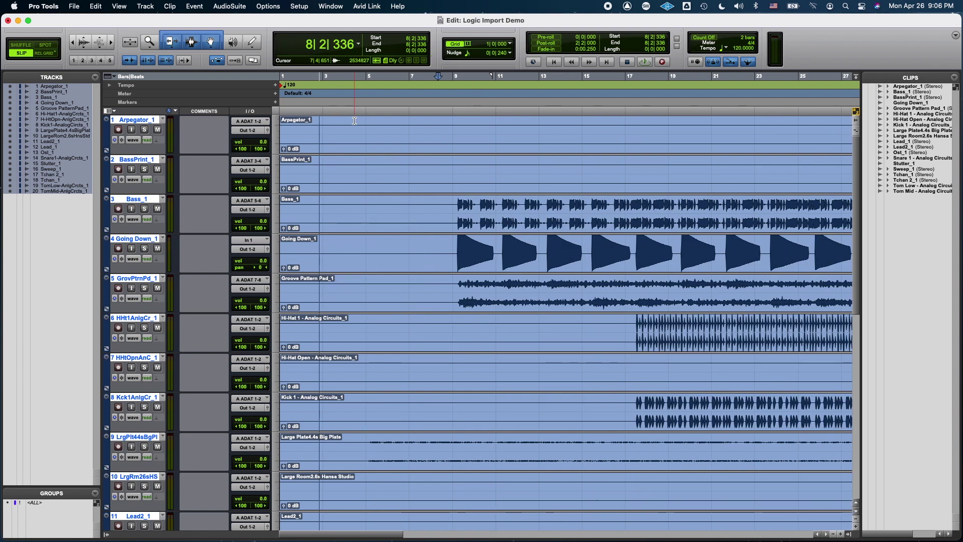